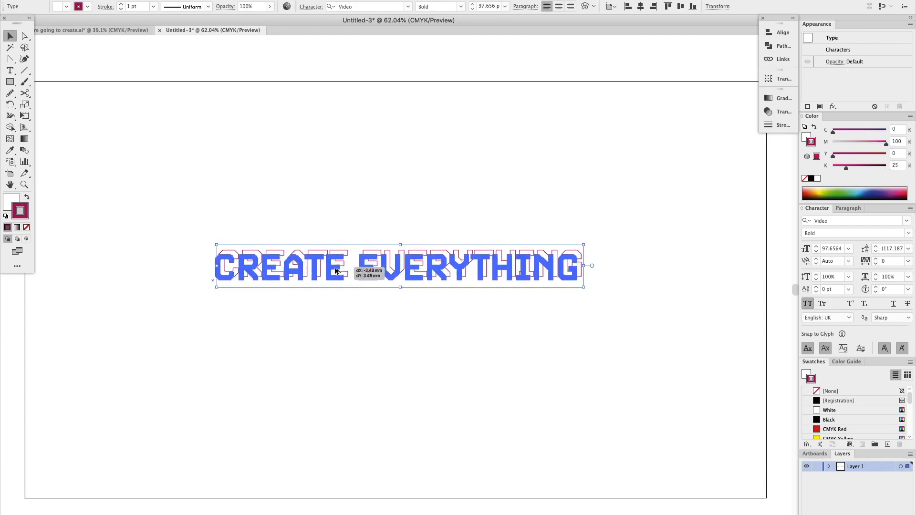
Position the duplicated outline text below and to the left of the original and adjust its colour
left_click(323, 387)
left_click(297, 334)
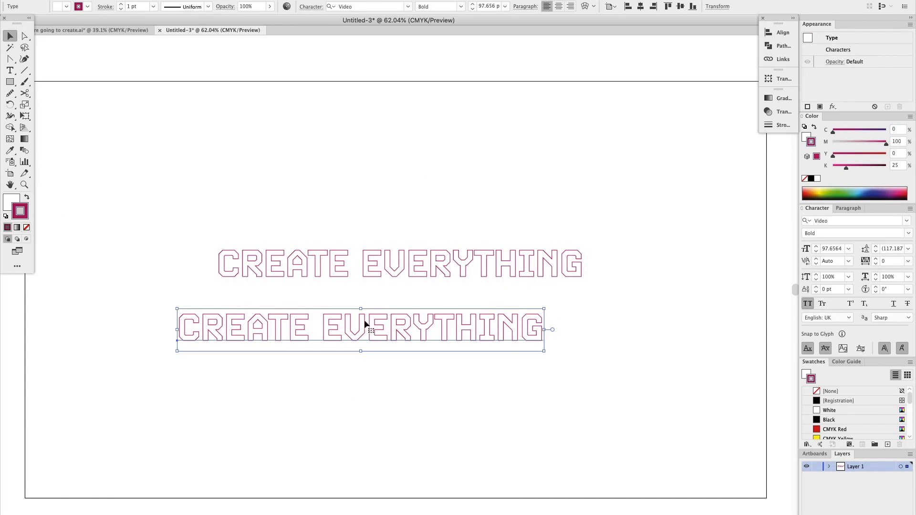
left_click(880, 129)
Select both text objects and make a blend between them
left_click_drag(499, 118, 379, 474)
left_click(379, 471)
key("super+alt+b")
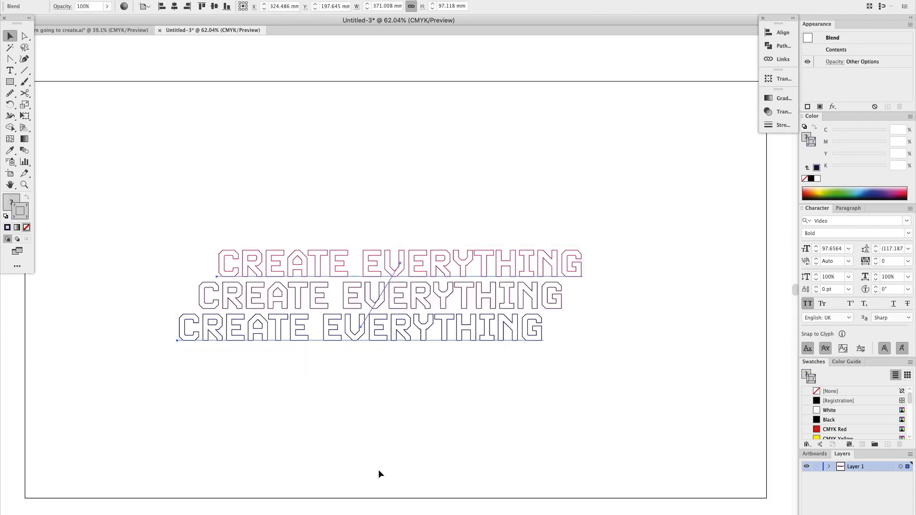
Open the blend options and switch the spacing to Specified Steps
left_click(143, 6)
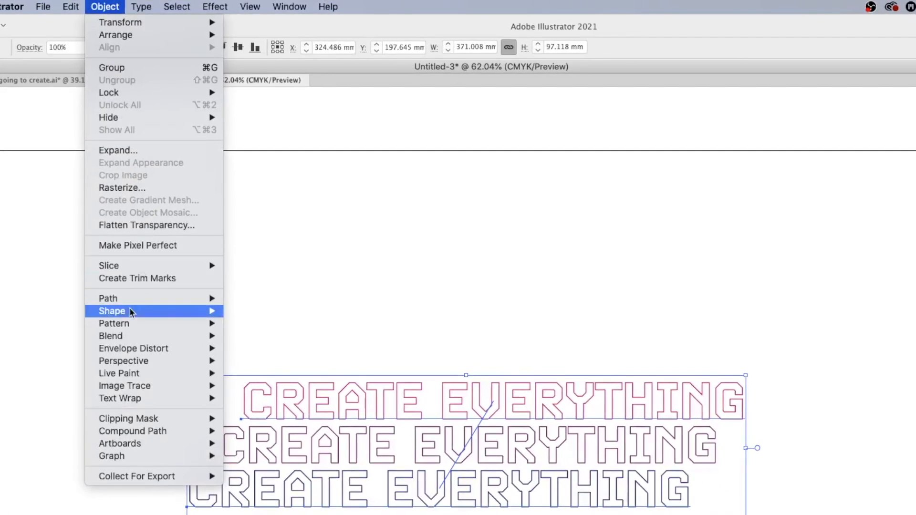
mouse_move(135, 341)
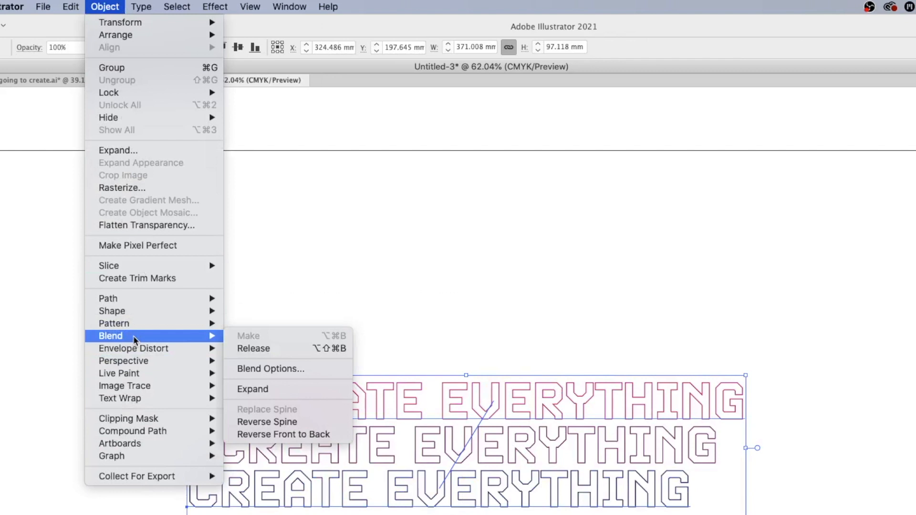
left_click(325, 369)
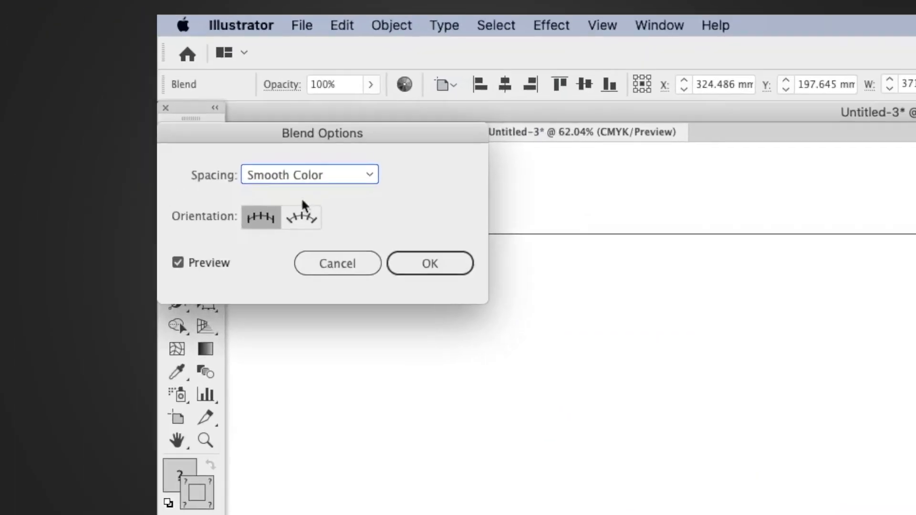
left_click(269, 176)
left_click(320, 216)
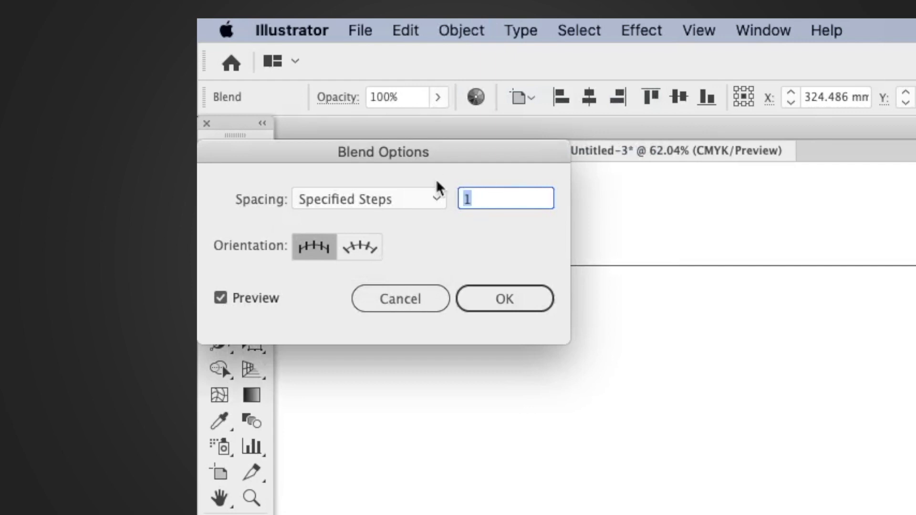
Set the blend to 300 specified steps and confirm
key("shift+Up")
key("shift+Up")
key("shift+Up")
key("shift+Up")
key("shift+Up")
key("shift+Up")
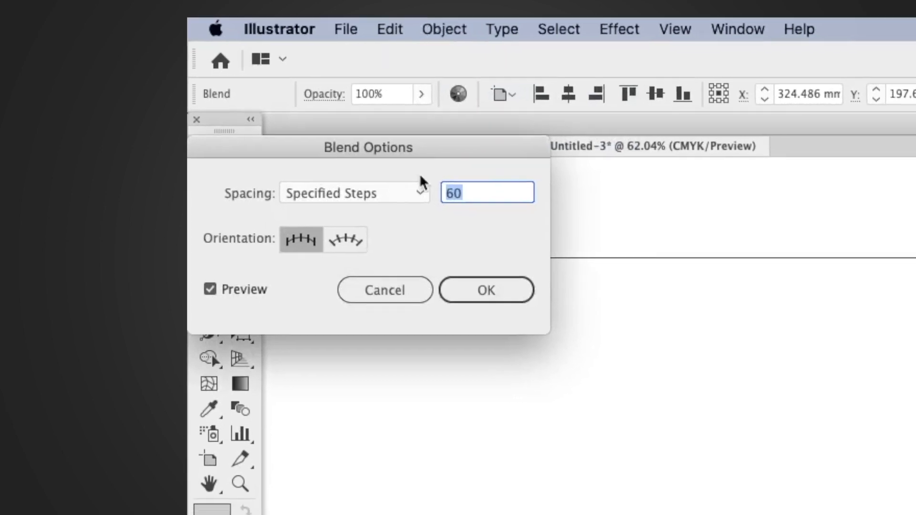
key("shift+Up")
key("shift+Up")
key("shift+Up")
key("shift+Up")
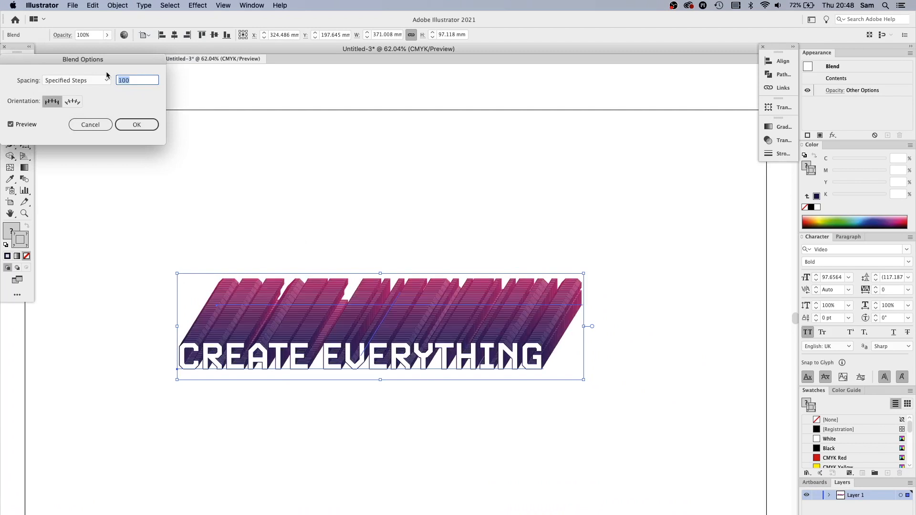
key("shift+Up")
key("shift+Up")
key("shift+Up")
key("shift+Up")
key("shift+Up")
key("shift+Up")
key("shift+Up")
key("shift+Up")
key("shift+Up")
type("300")
left_click(143, 124)
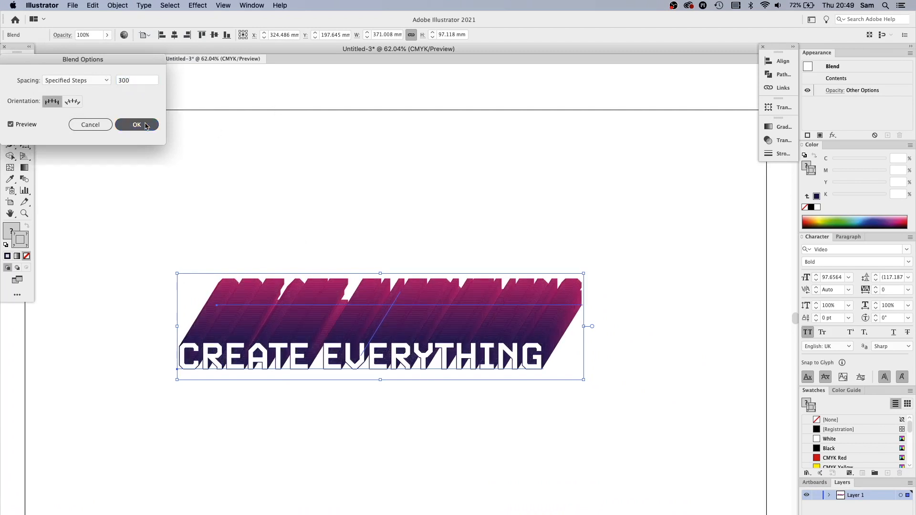
Select the top text inside the blend and bring it to the front
left_click(288, 172)
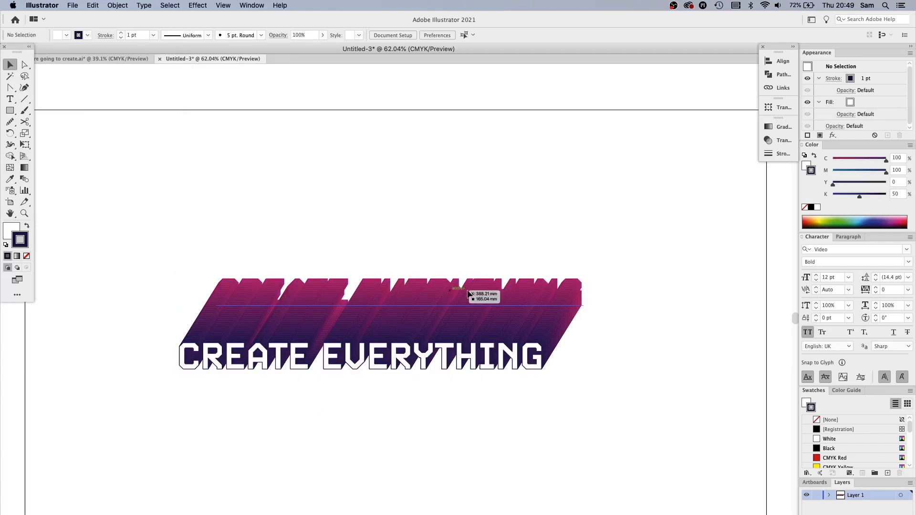
key("a")
left_click(499, 293)
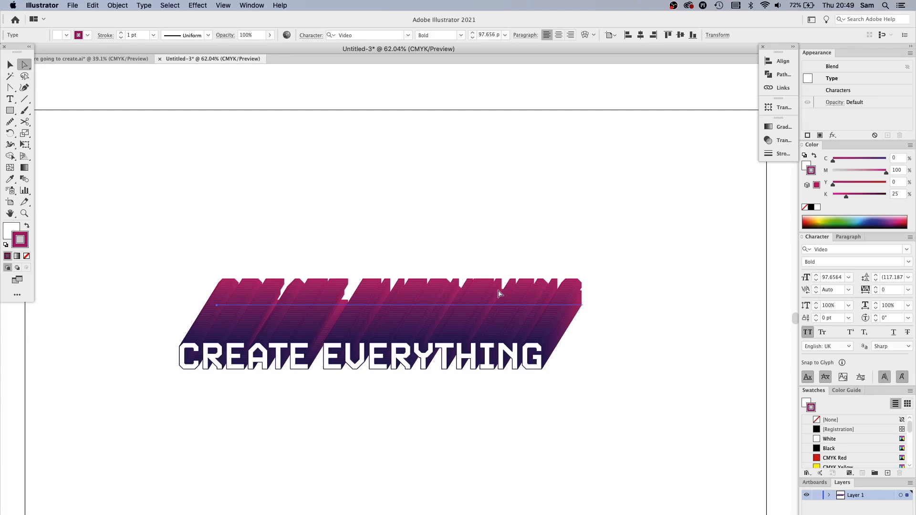
left_click(550, 222)
left_click(520, 297)
key("shift+super+bracketright")
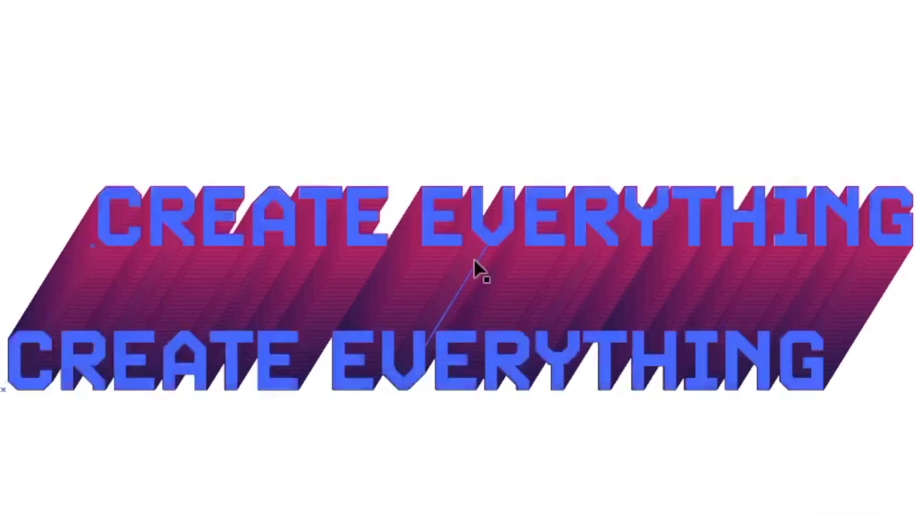
Convert the blend spine's lower anchor into a smooth point with the Anchor Point tool to curve the path
left_click(451, 315)
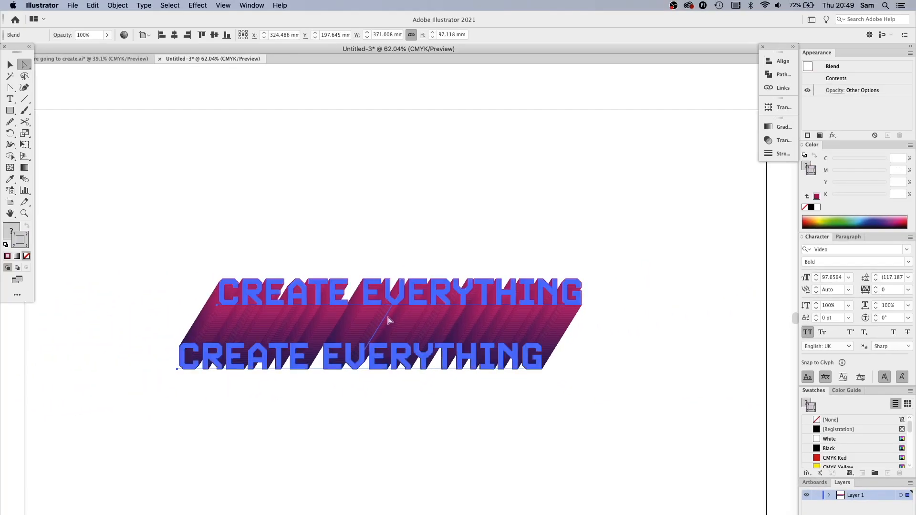
key("shift+c")
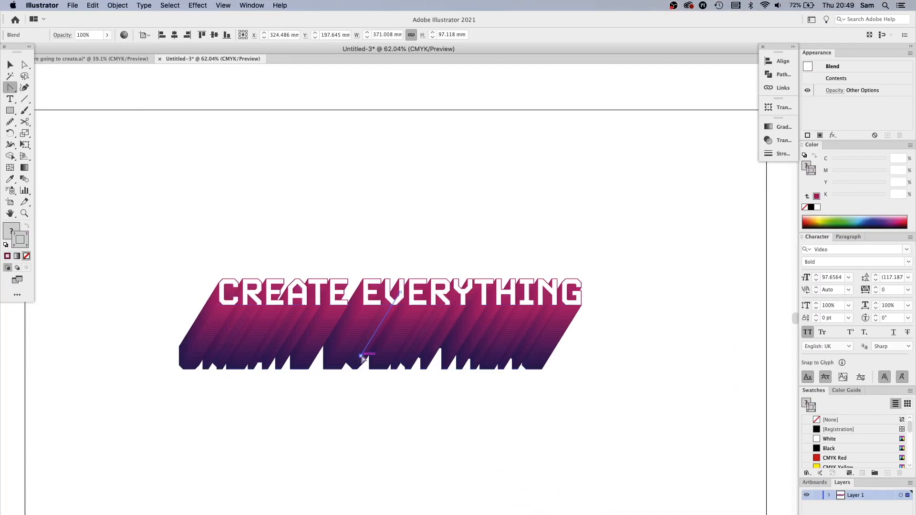
left_click_drag(361, 356, 287, 379)
key("v")
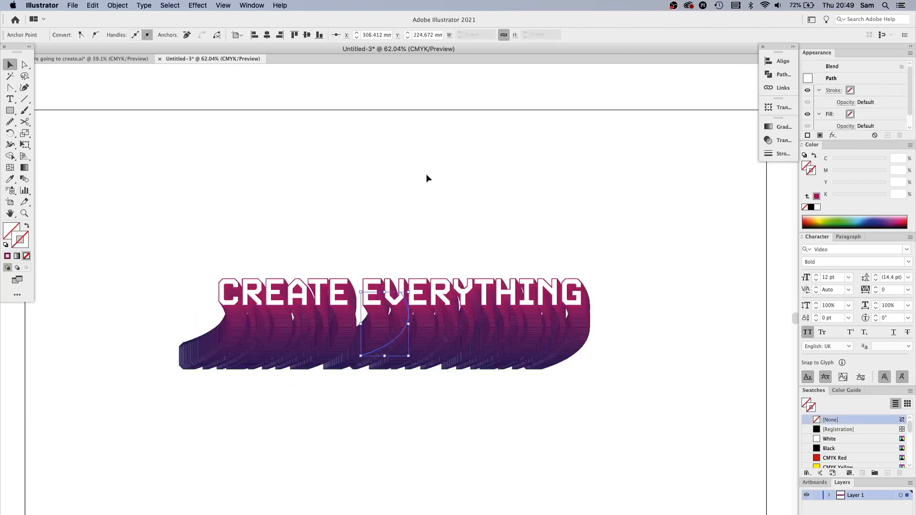
Drag the spine anchor's handle further left to deepen the blend's curve
left_click(427, 179)
key("a")
left_click(361, 356)
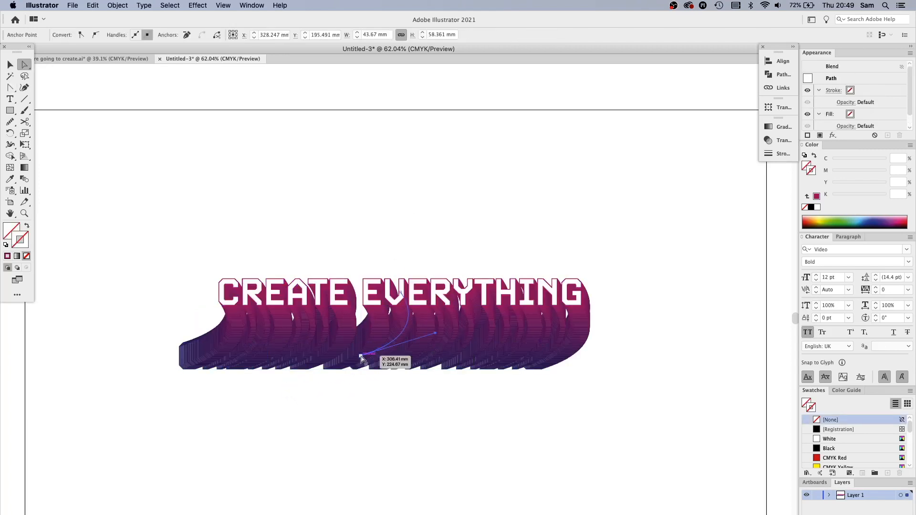
left_click_drag(361, 356, 288, 375)
key("v")
left_click(427, 175)
Select both end texts of the blend and give them a 2 pt stroke aligned to the outside
left_click_drag(158, 291, 419, 196)
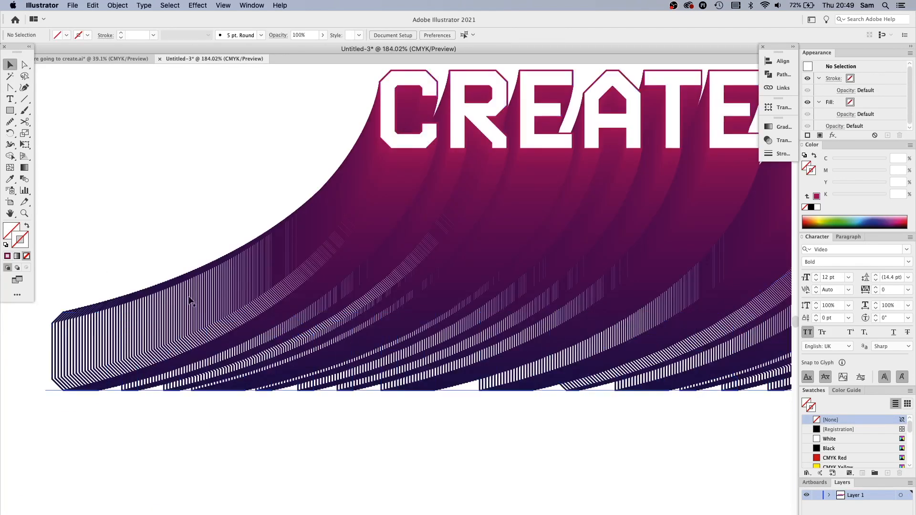
scroll(224, 257, "up", 3)
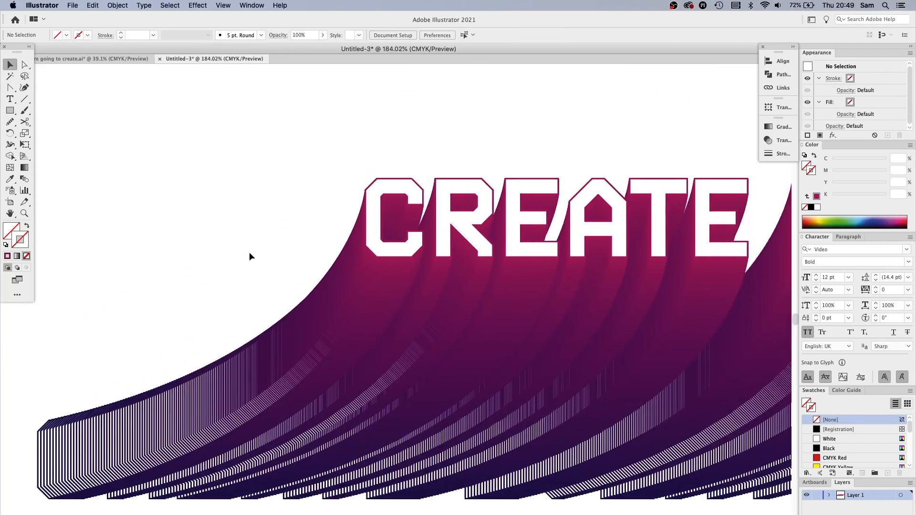
left_click(367, 263)
key("a")
left_click(270, 213)
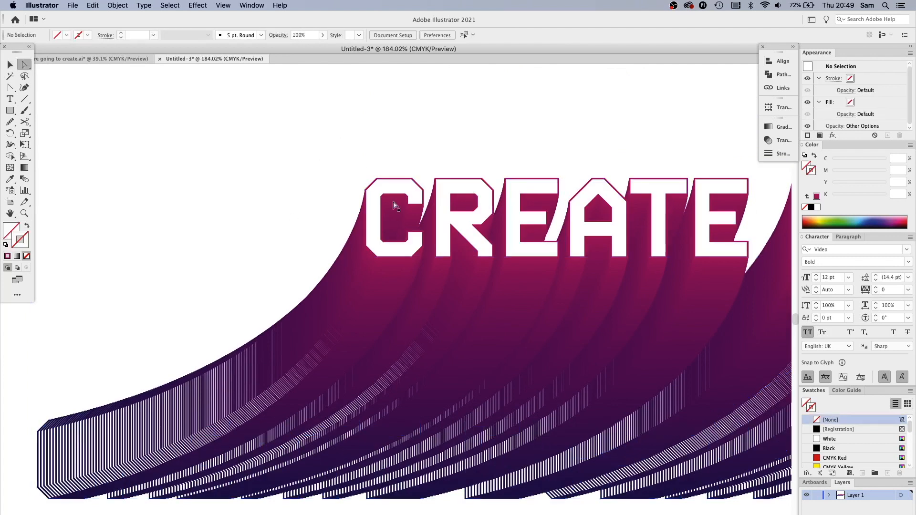
left_click(394, 202)
left_click(225, 472, "shift")
key("shift+super+o")
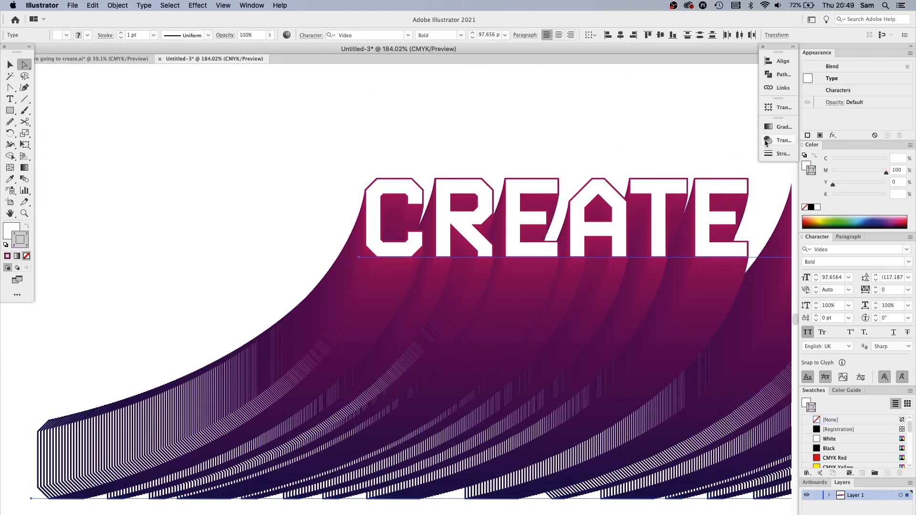
left_click(779, 153)
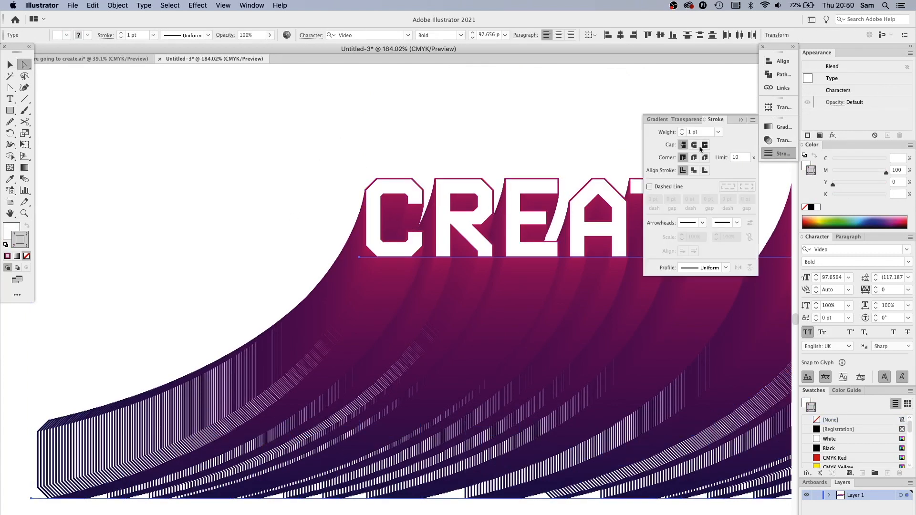
left_click(681, 130)
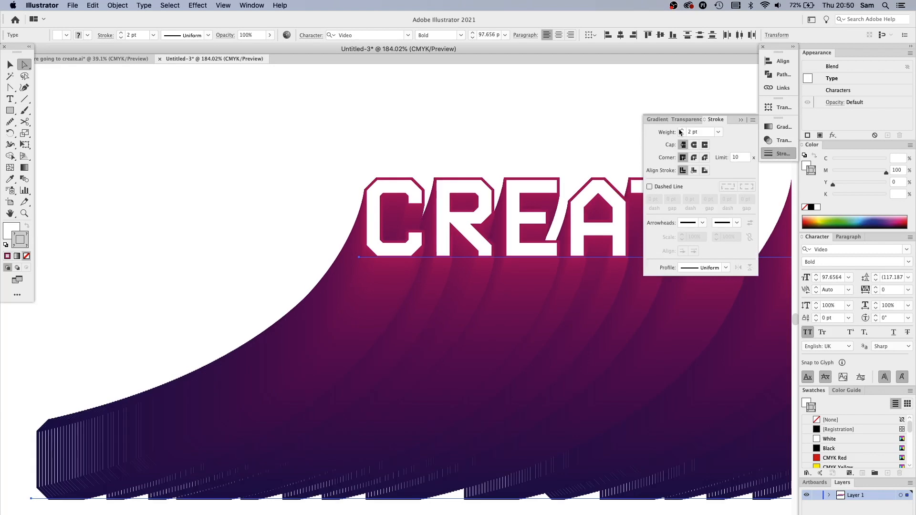
left_click(706, 172)
left_click(430, 150)
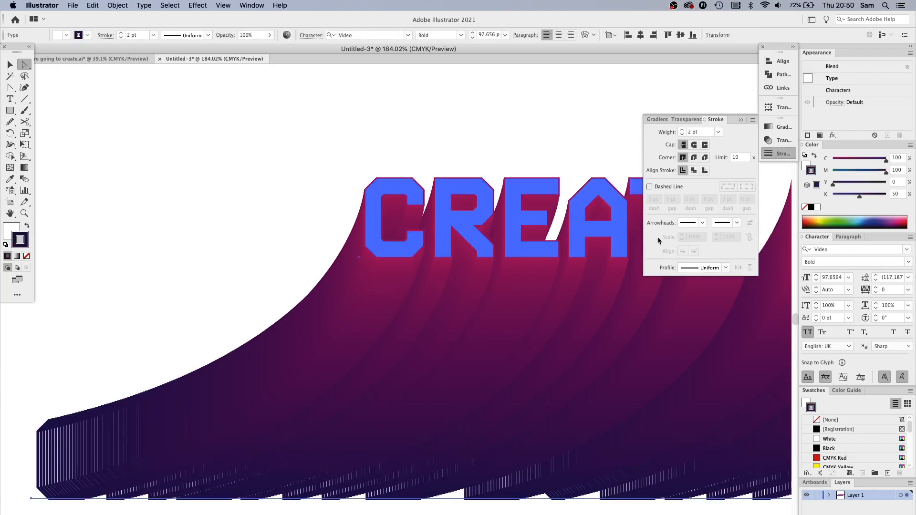
Reopen the blend options and raise the specified steps to 450
key("super+minus")
key("super+minus")
left_click_drag(432, 452, 323, 456)
key("v")
left_click(459, 415)
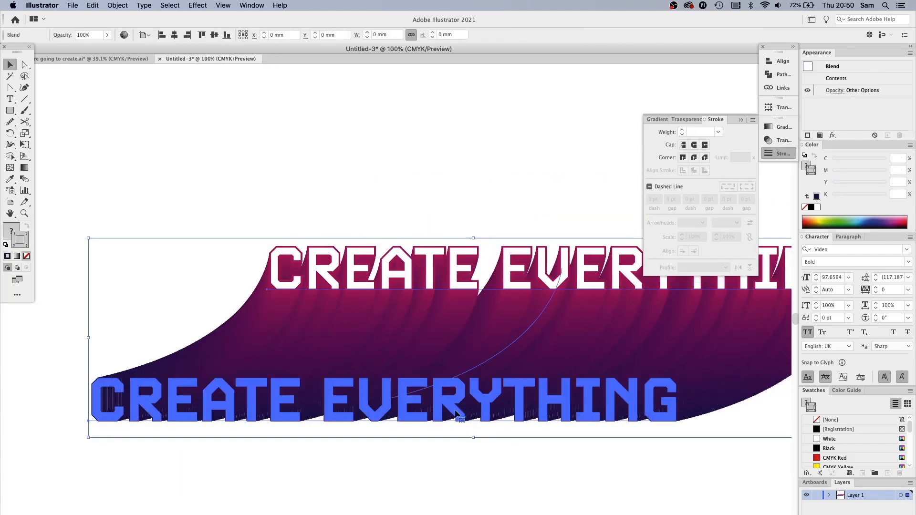
left_click(122, 5)
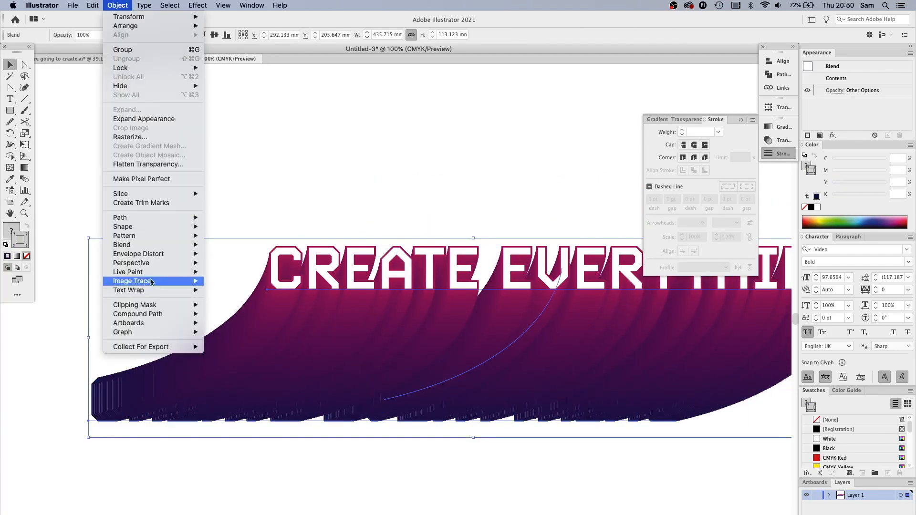
mouse_move(145, 245)
left_click(261, 268)
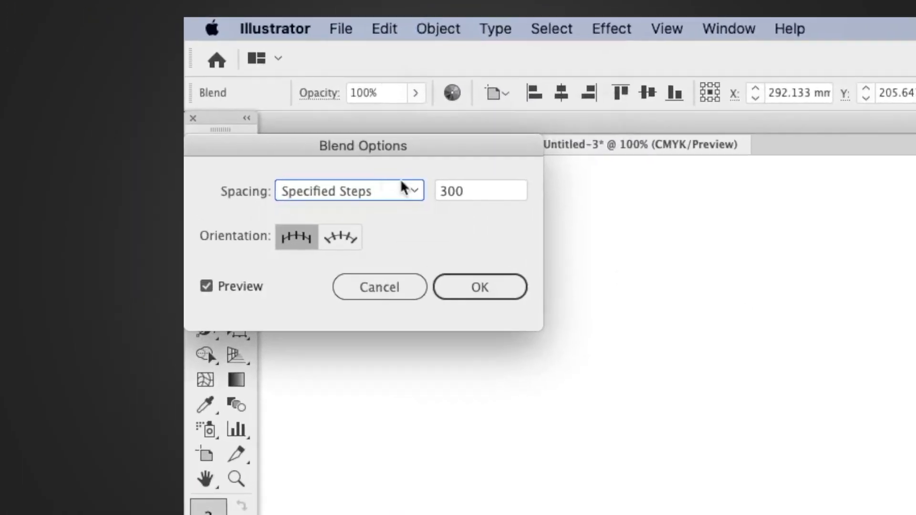
type("450")
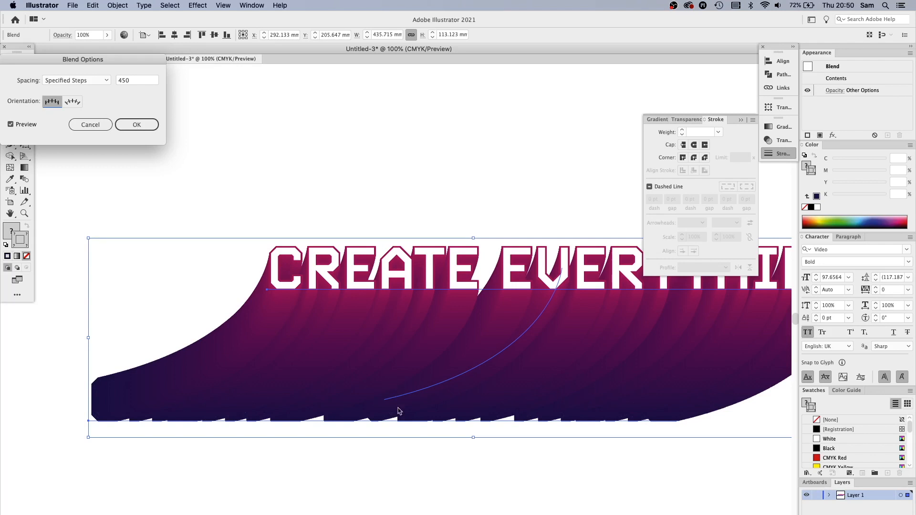
key("Return")
left_click(372, 506)
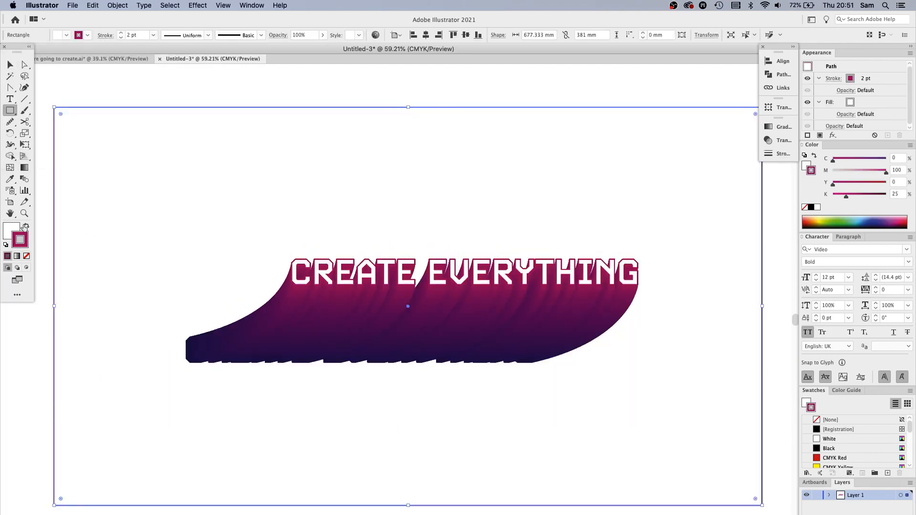
Set the fill colour to C 100, M 100, Y 0, K 50
key("shift+x")
key("x")
double_click(896, 158)
type("100")
key("Tab")
key("Tab")
key("Tab")
type("50")
key("Tab")
Draw a dark blue rectangle about 677 by 381 mm covering the whole artboard
left_click(287, 89)
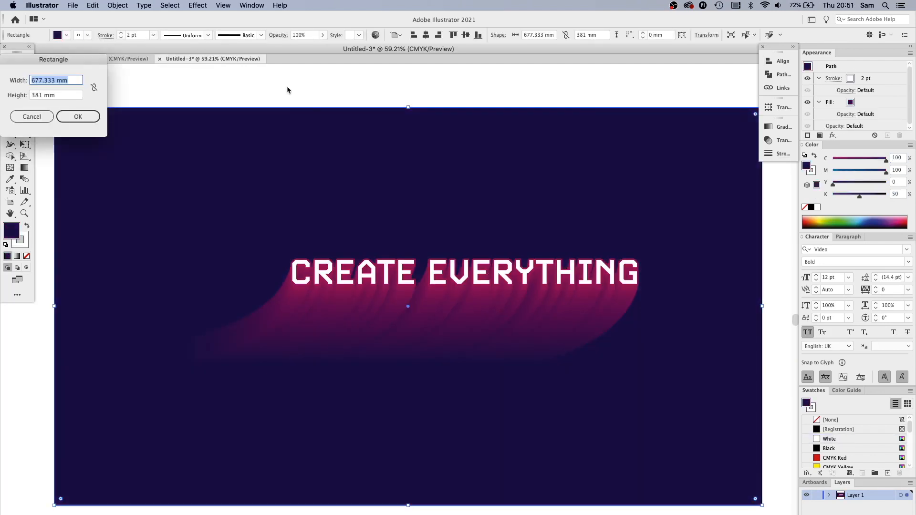
left_click(31, 117)
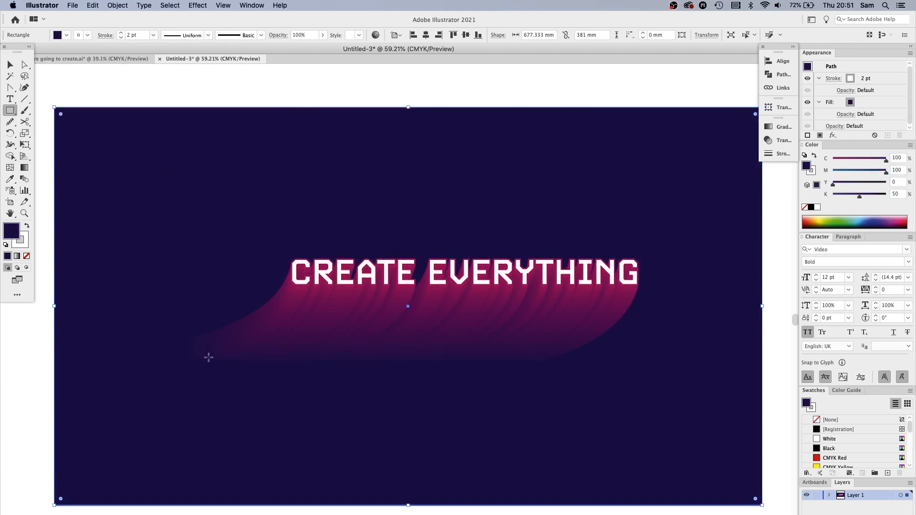
left_click(24, 64)
left_click(130, 84)
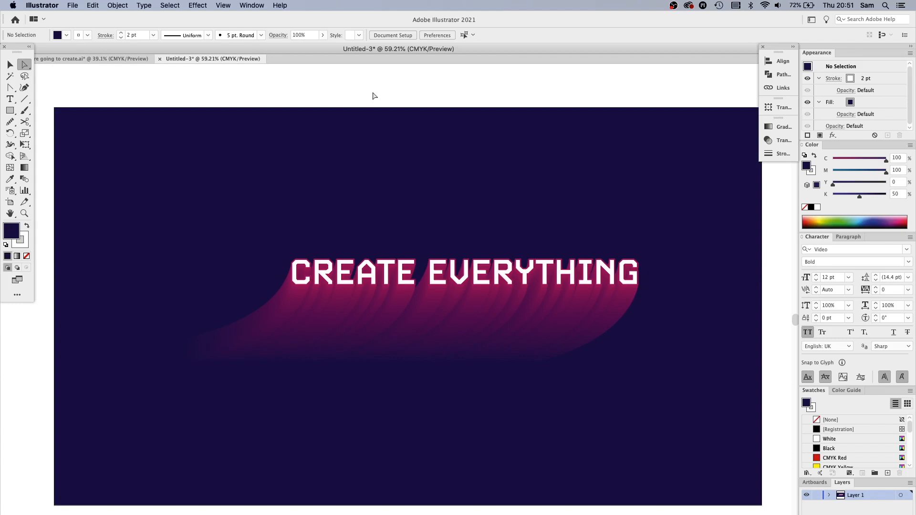
Select the background rectangle and apply a radial gradient fill to it
key("v")
left_click(282, 143)
left_click(287, 97)
left_click(285, 163)
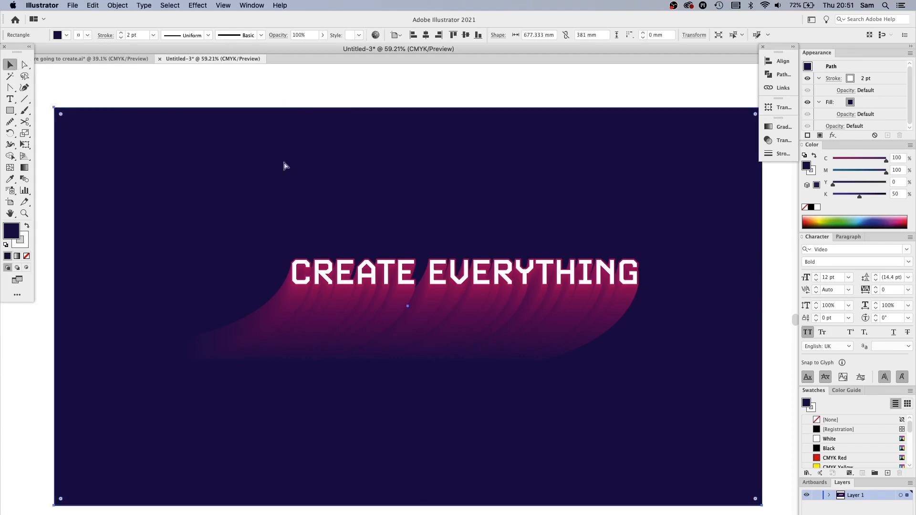
left_click(291, 85)
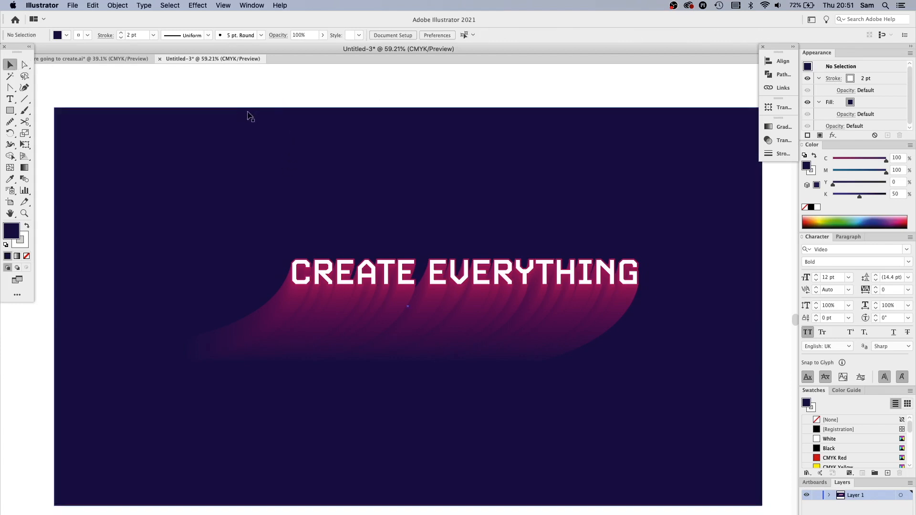
left_click(274, 150)
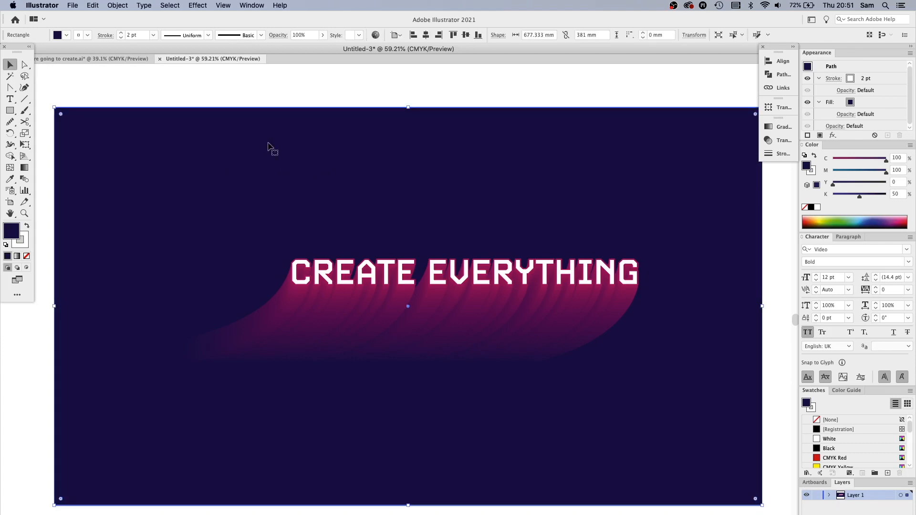
left_click(268, 94)
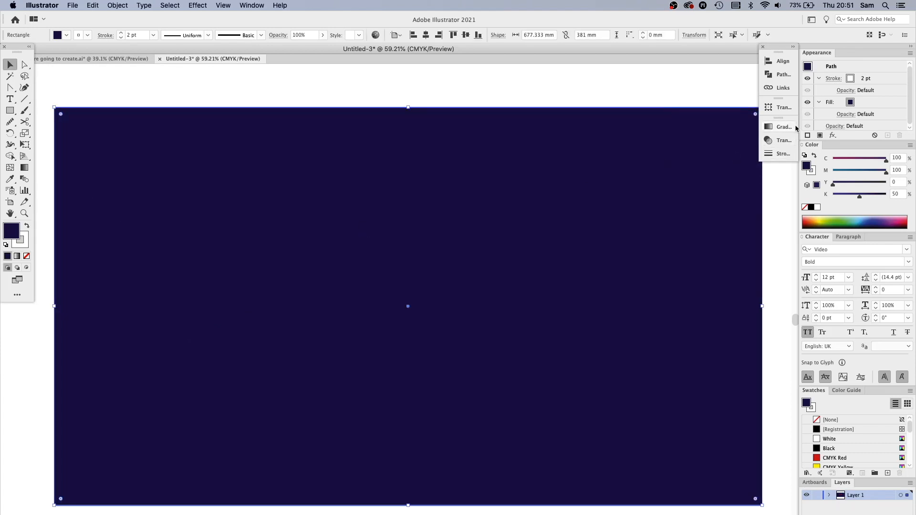
left_click(785, 129)
left_click(705, 133)
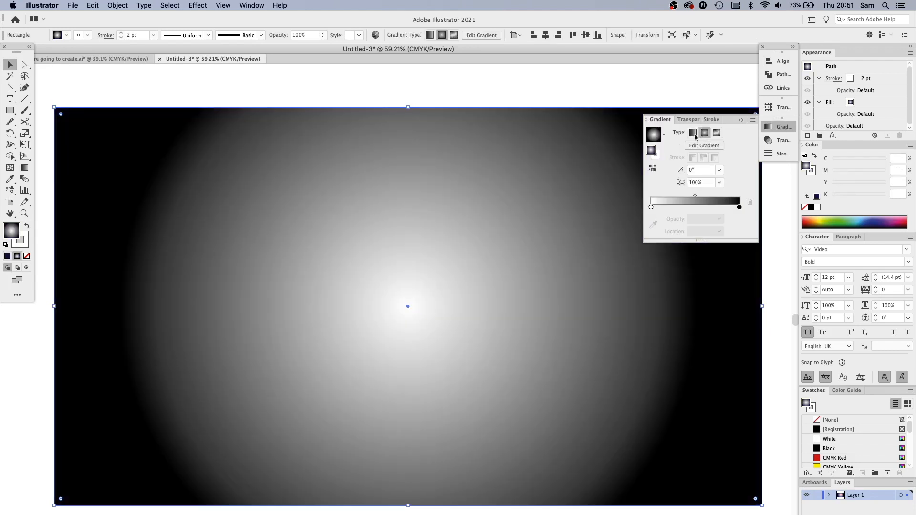
Set the background rectangle's transparency blend mode to Multiply and its opacity to 30%
left_click(783, 140)
left_click(680, 133)
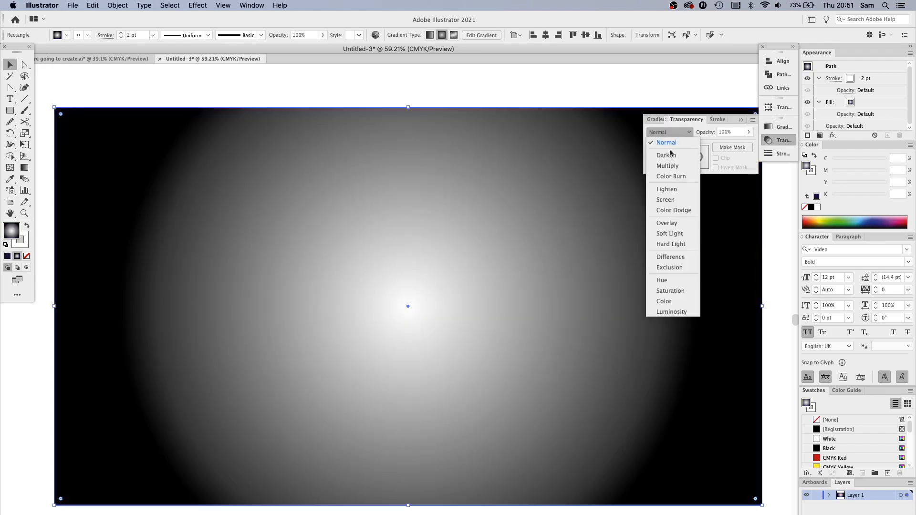
left_click(671, 166)
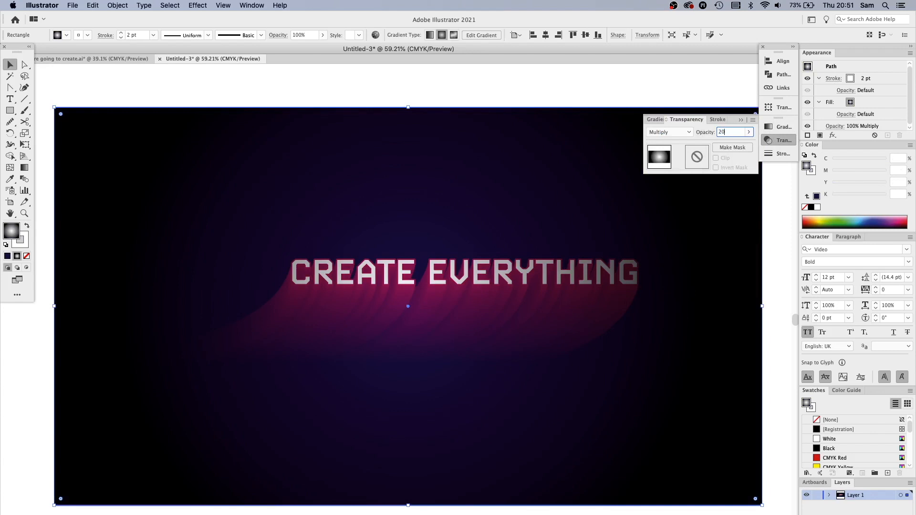
type("20")
key("Return")
left_click(716, 131)
type("30")
key("Return")
left_click(447, 86)
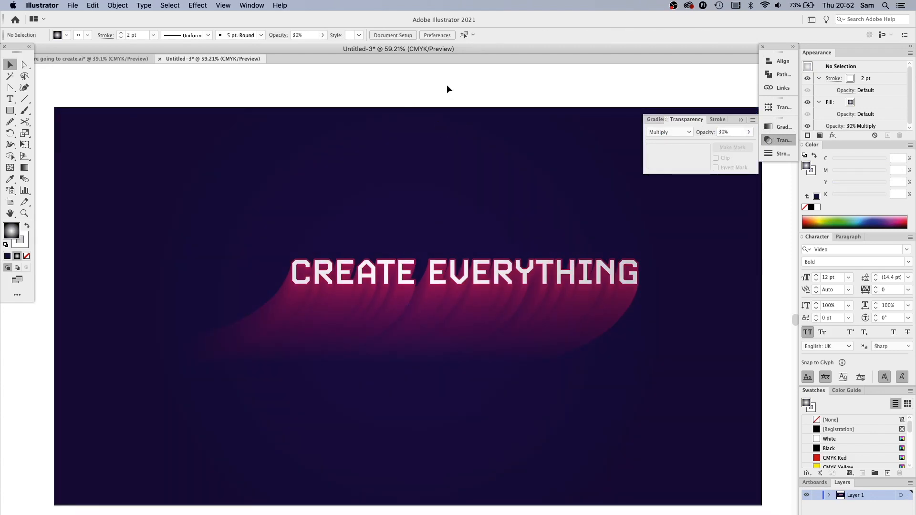
Zoom in closely to examine the edges of the blended letters against the background
key("super+minus")
left_click_drag(446, 114, 401, 105)
left_click(537, 190)
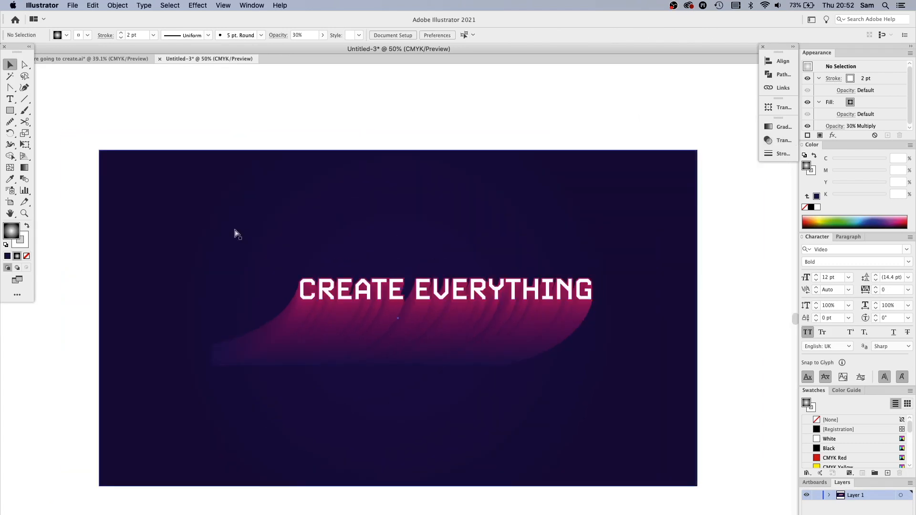
key("super+y")
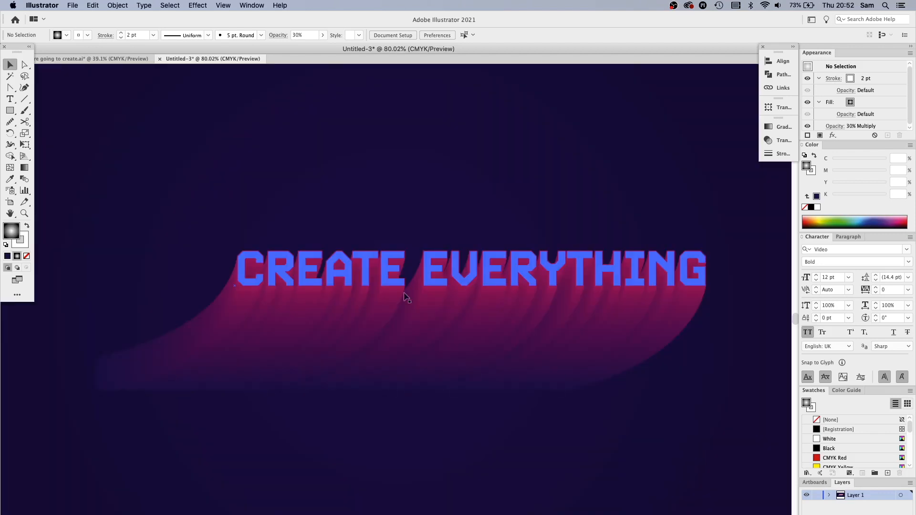
left_click_drag(305, 300, 307, 302)
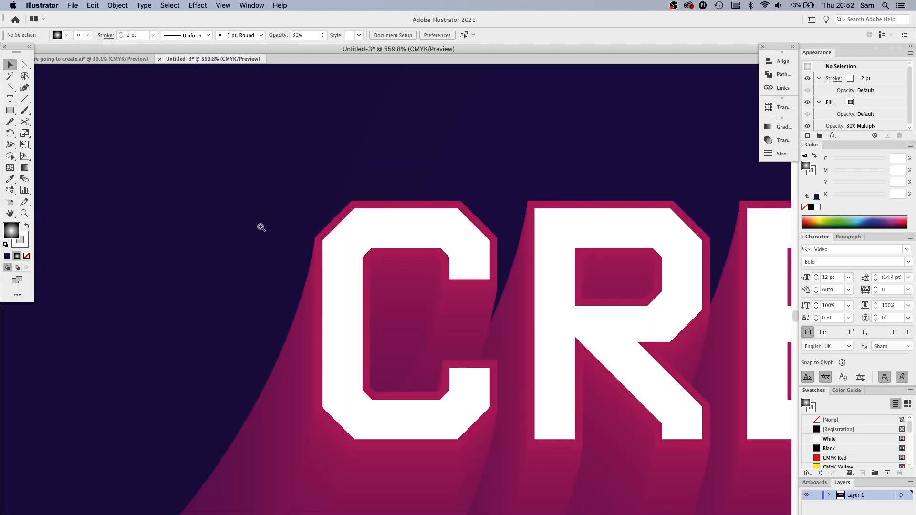
left_click_drag(257, 235, 394, 290)
left_click_drag(342, 428, 479, 204)
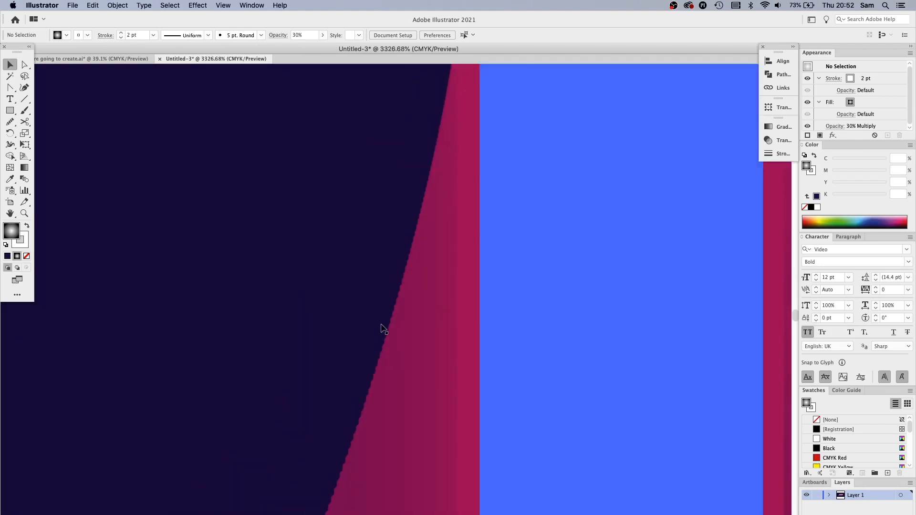
left_click_drag(359, 259, 478, 321)
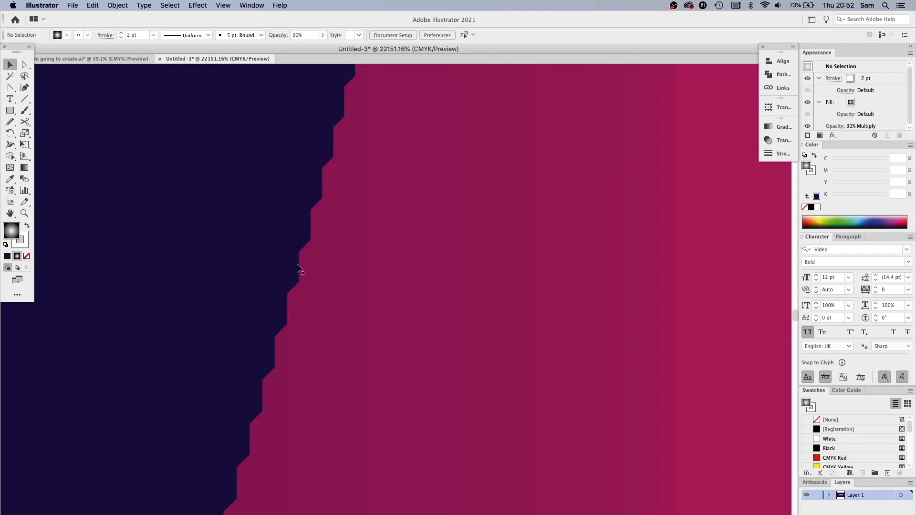
scroll(298, 268, "down", 8)
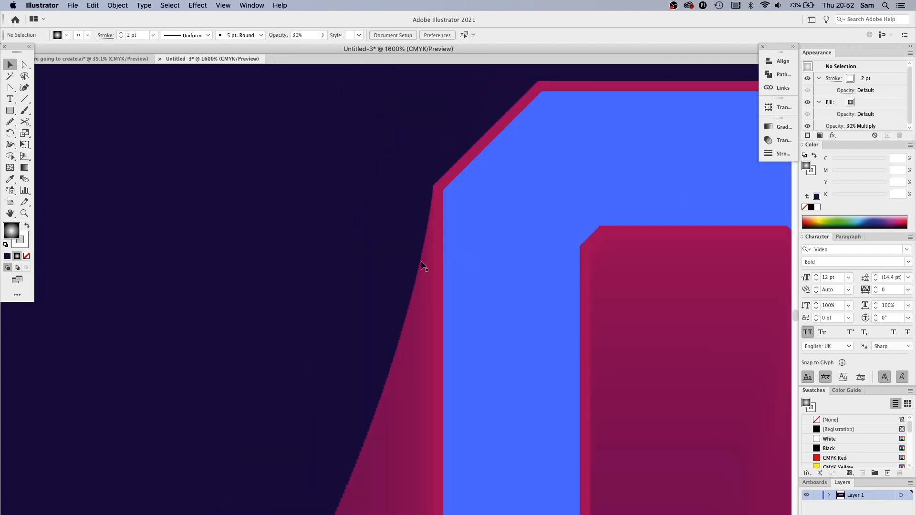
scroll(405, 361, "down", 10)
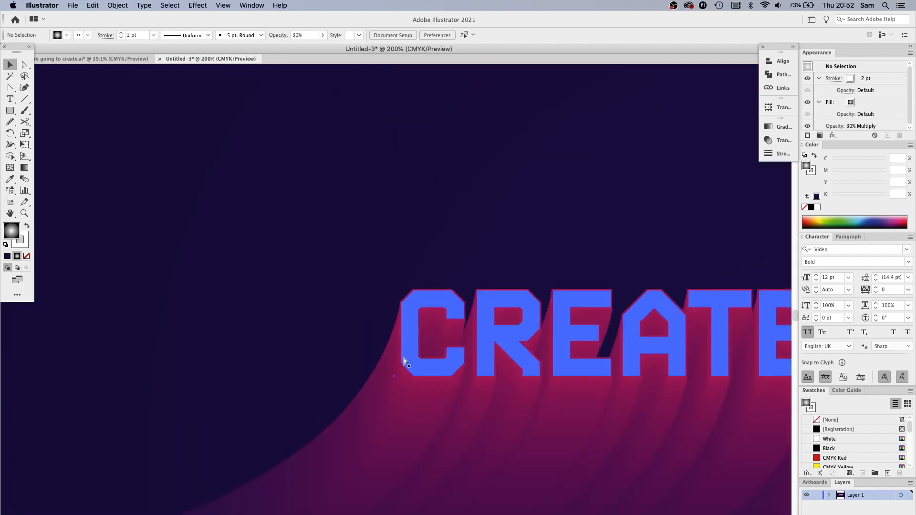
scroll(386, 200, "down", 4)
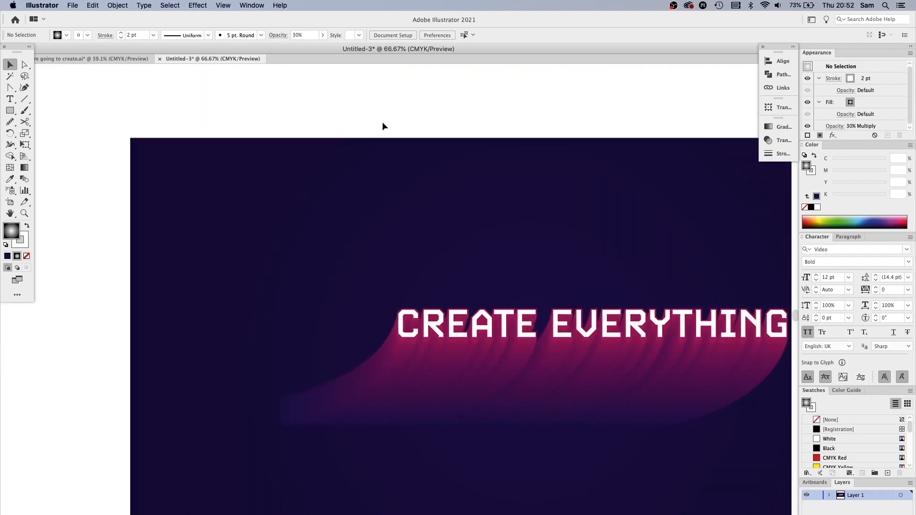
left_click_drag(374, 325, 424, 355)
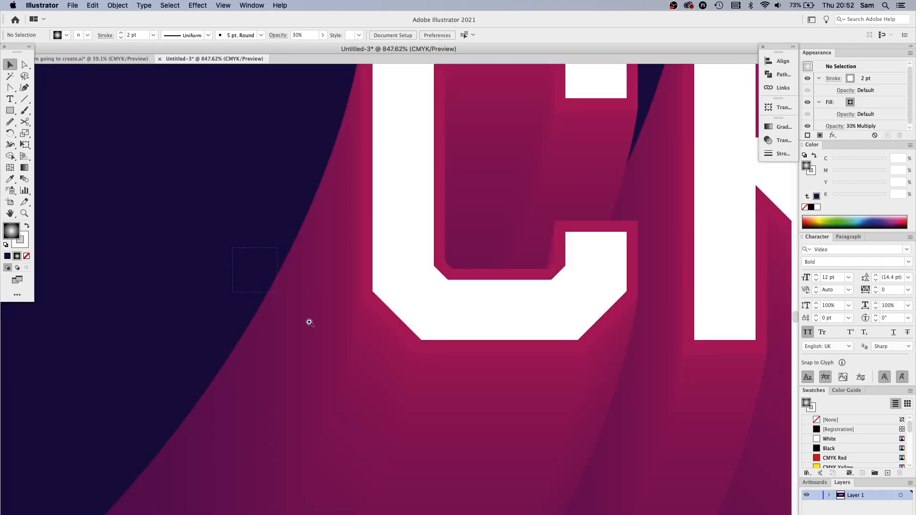
left_click_drag(278, 293, 410, 320)
left_click(359, 304)
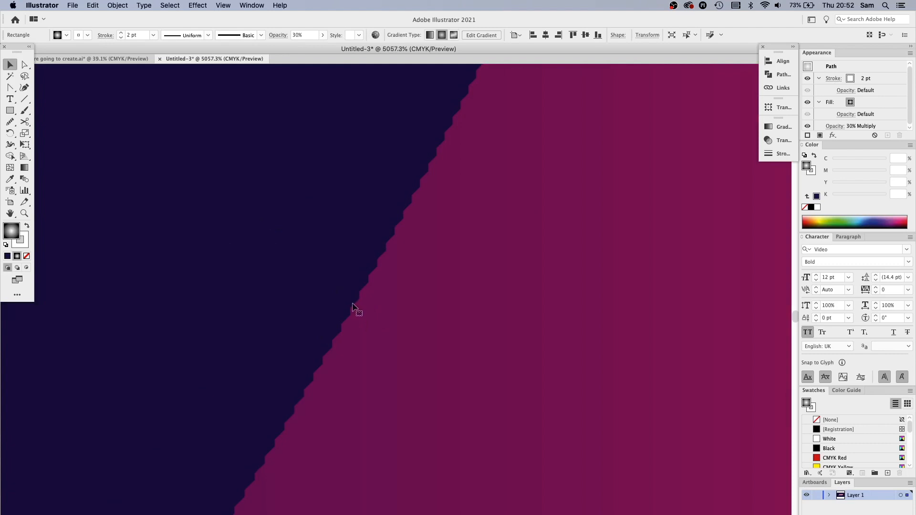
key("super+minus")
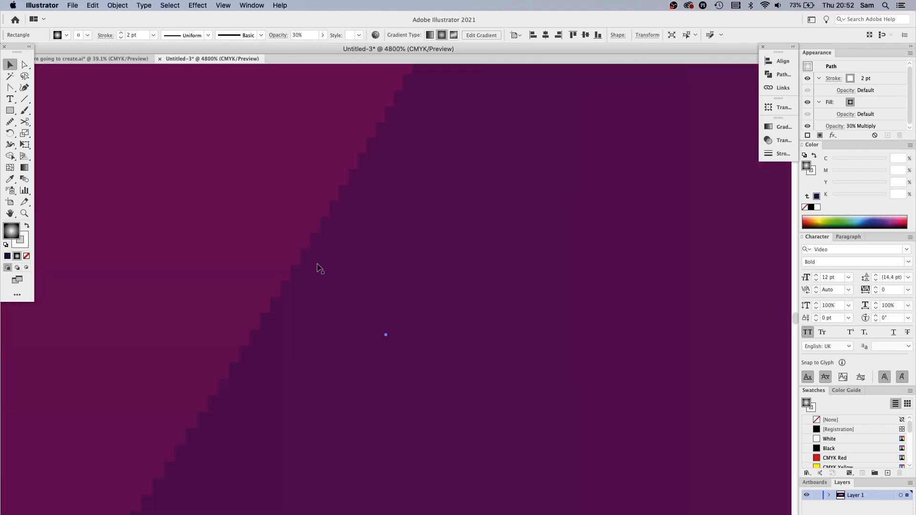
key("super+minus")
key("super+minus")
key("super+minus")
key("super+minus")
key("super+minus")
key("super+minus")
key("super+minus")
key("super+minus")
key("super+minus")
key("super+minus")
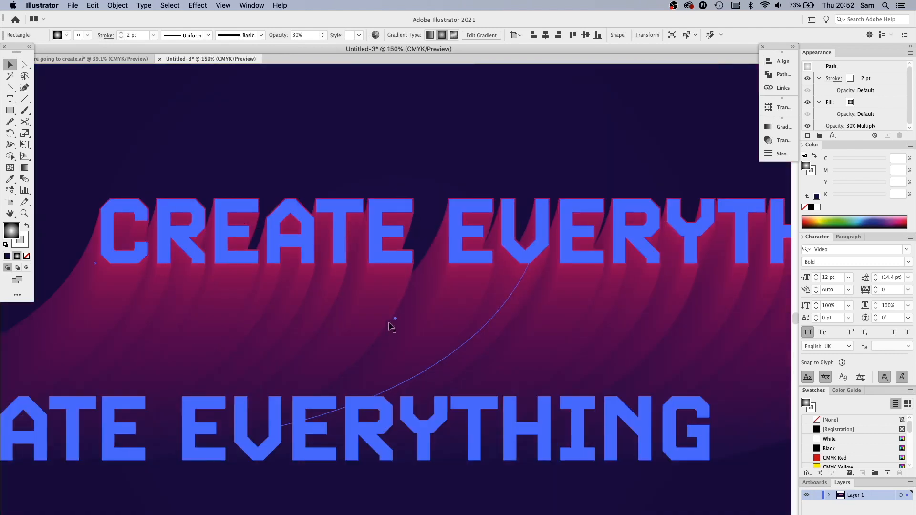
left_click_drag(298, 321, 533, 337)
left_click_drag(302, 220, 402, 306)
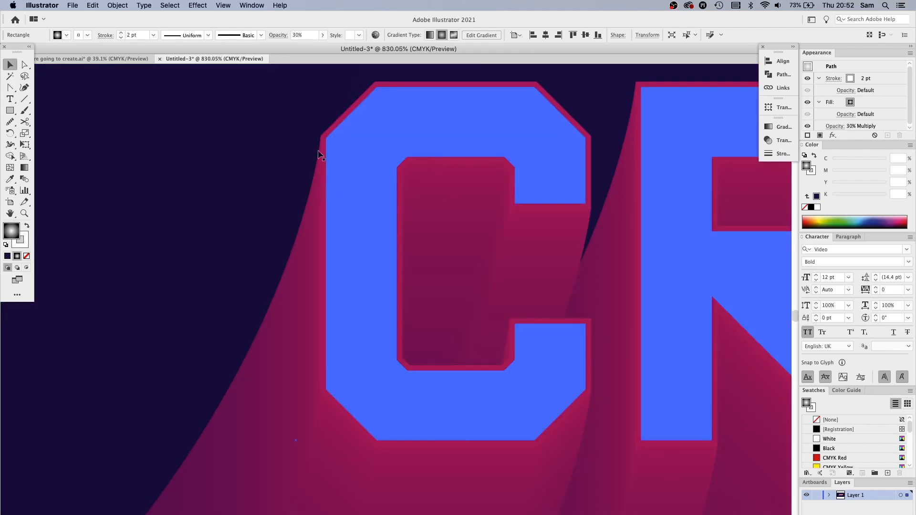
key("super+minus")
key("super+minus")
key("super+minus")
key("super+minus")
key("super+minus")
key("super+minus")
key("super+minus")
key("super+minus")
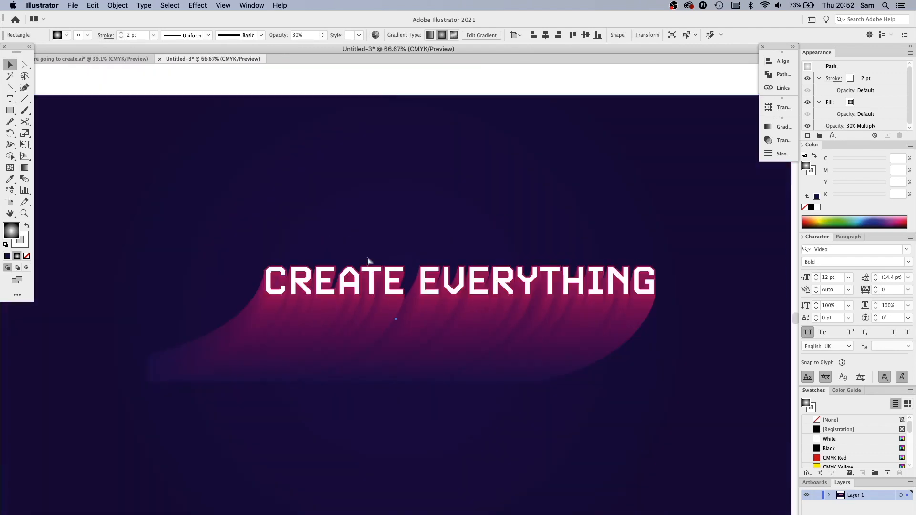
key("super+minus")
left_click(365, 114)
left_click_drag(333, 120, 349, 116)
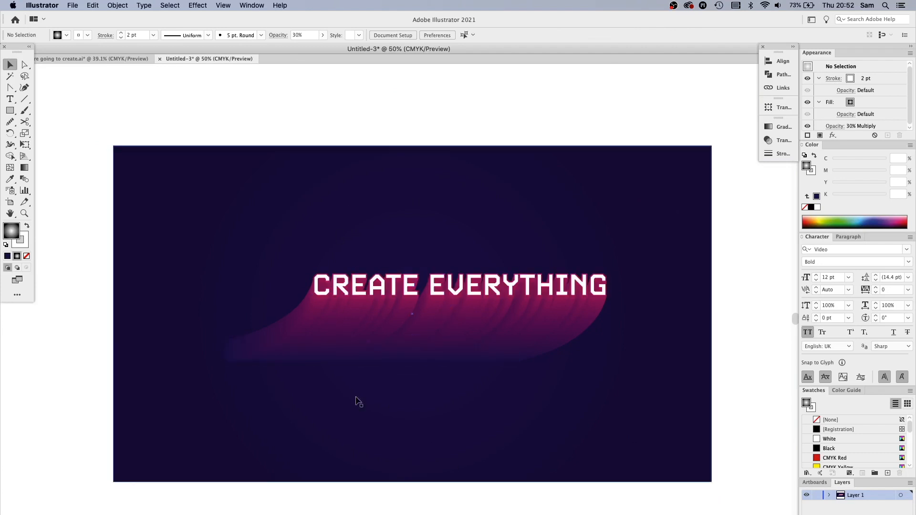
Select the text blend and reopen its Blend Options, setting the specified steps to 400
left_click_drag(244, 242, 401, 351)
left_click(387, 301)
left_click(144, 5)
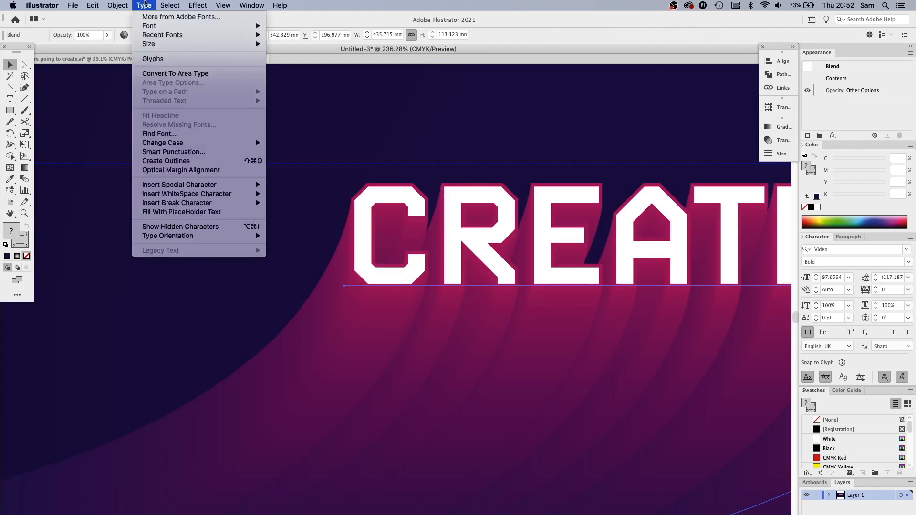
mouse_move(132, 238)
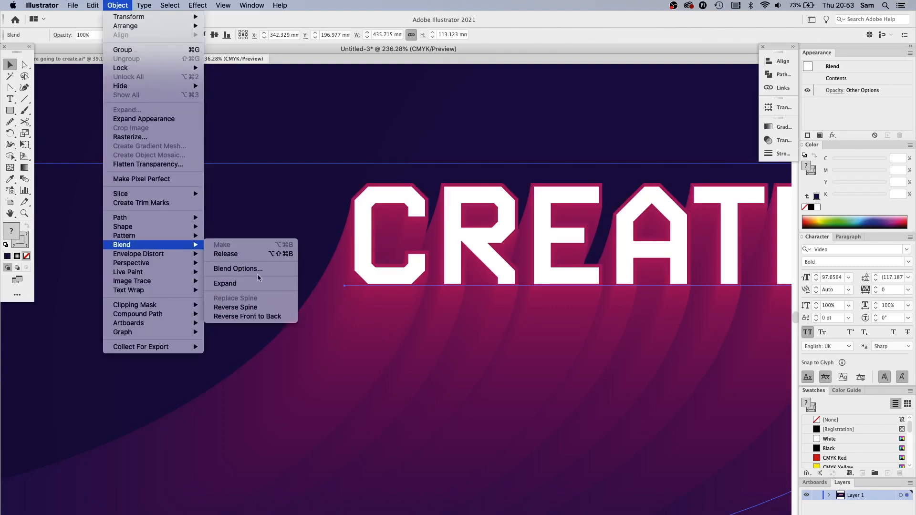
left_click(260, 266)
key("Tab")
type("15")
key("Tab")
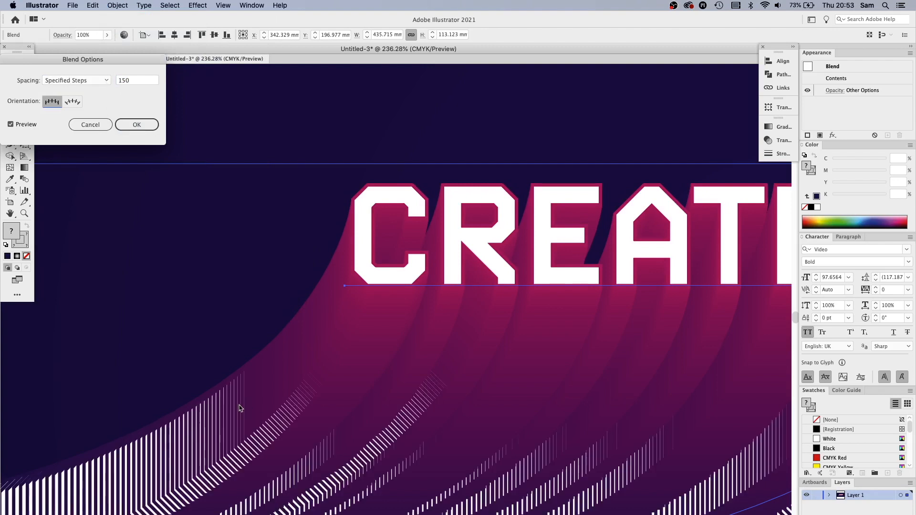
left_click(134, 81)
type("400")
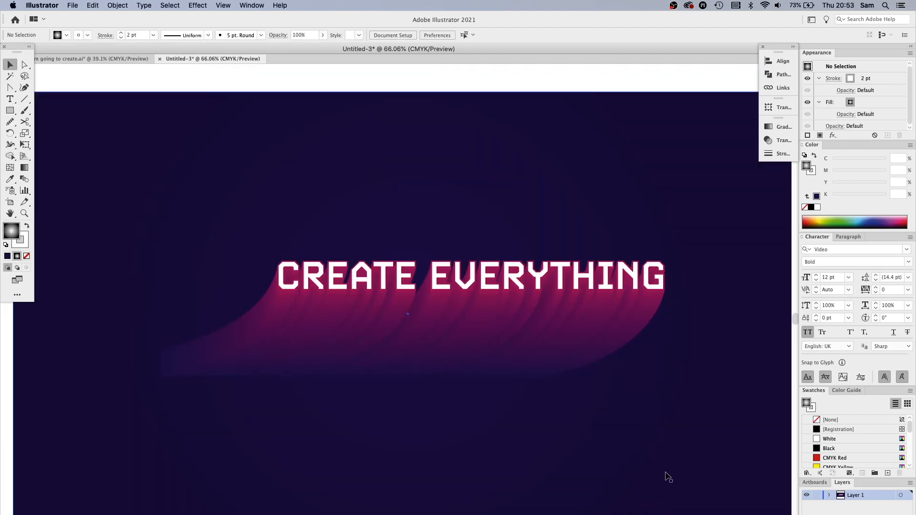